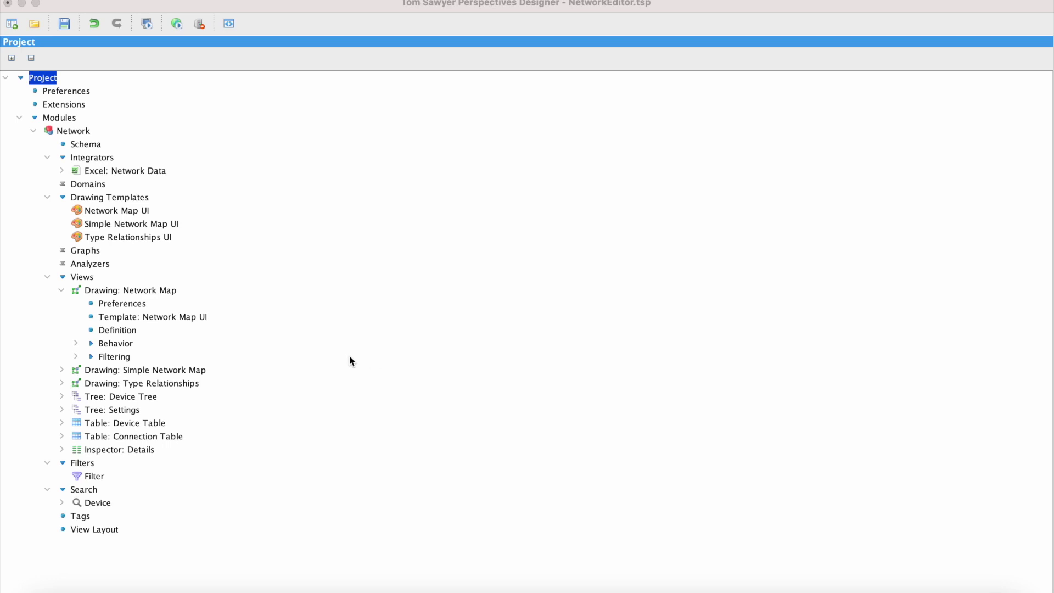
Open the Network Map drawing view's definition to show its Device node rules
click(118, 331)
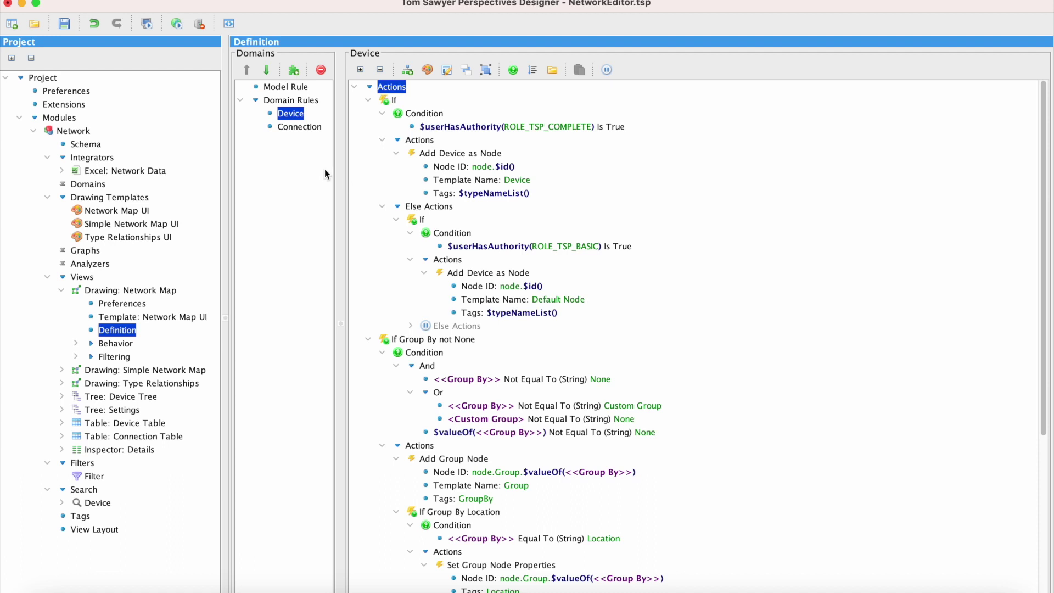
Generate the web application code with Project ID 'AuthenticationExampleVideo' and dismiss the success message
click(229, 25)
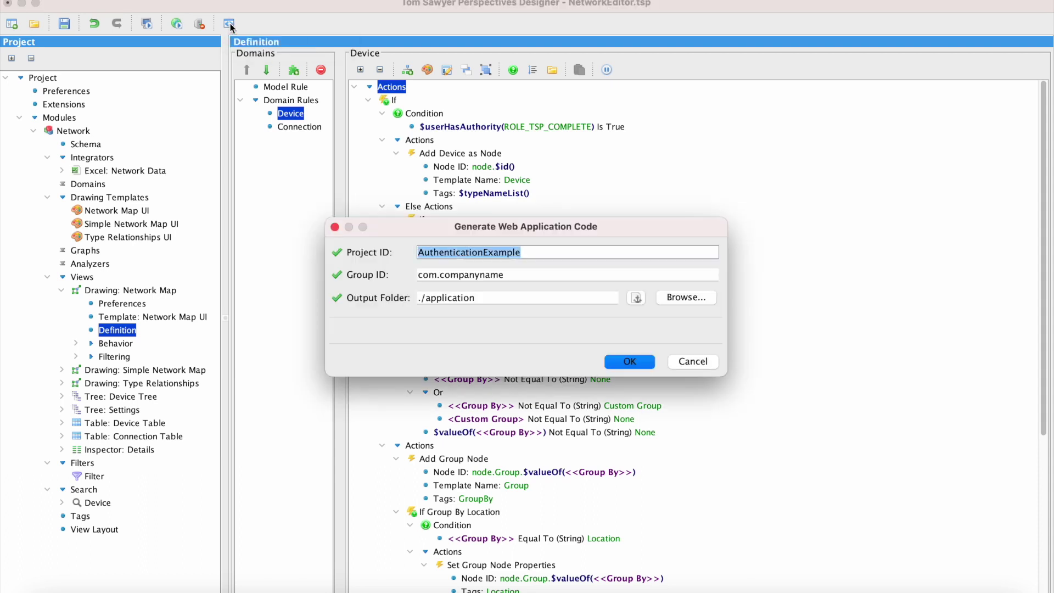
click(540, 251)
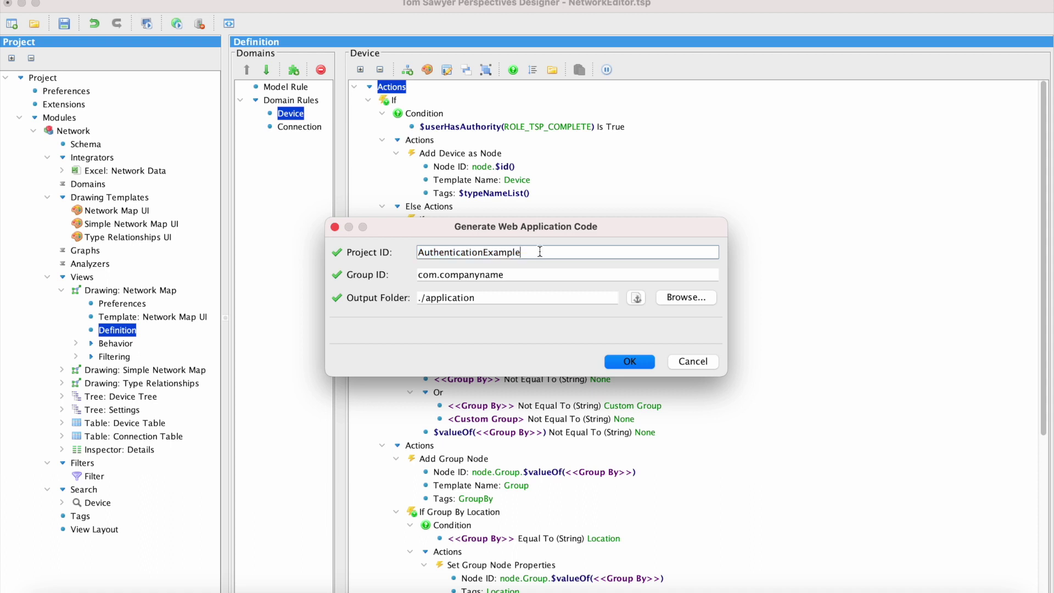
text(Video)
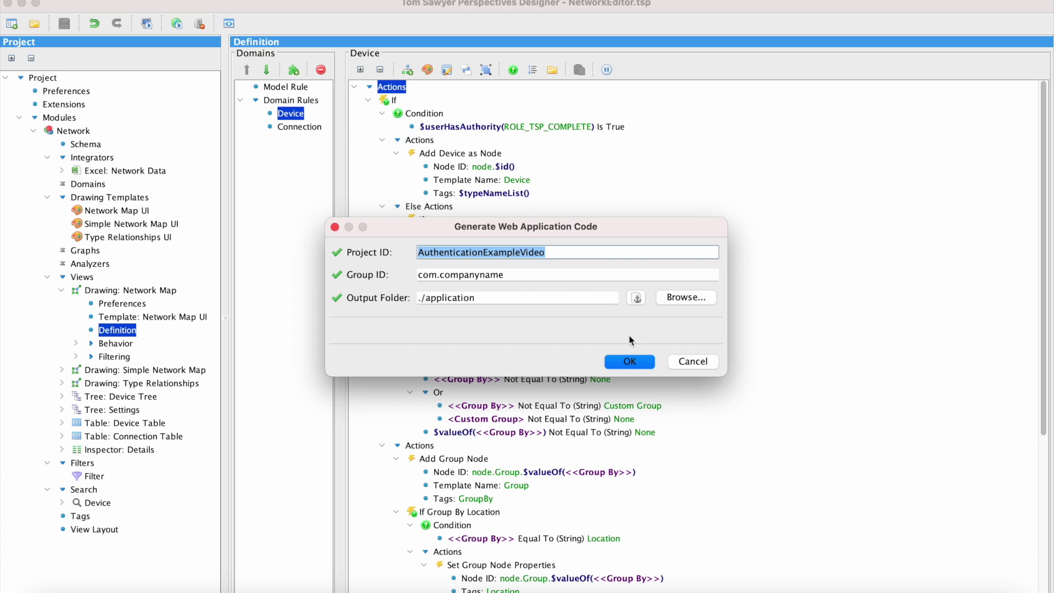
click(645, 362)
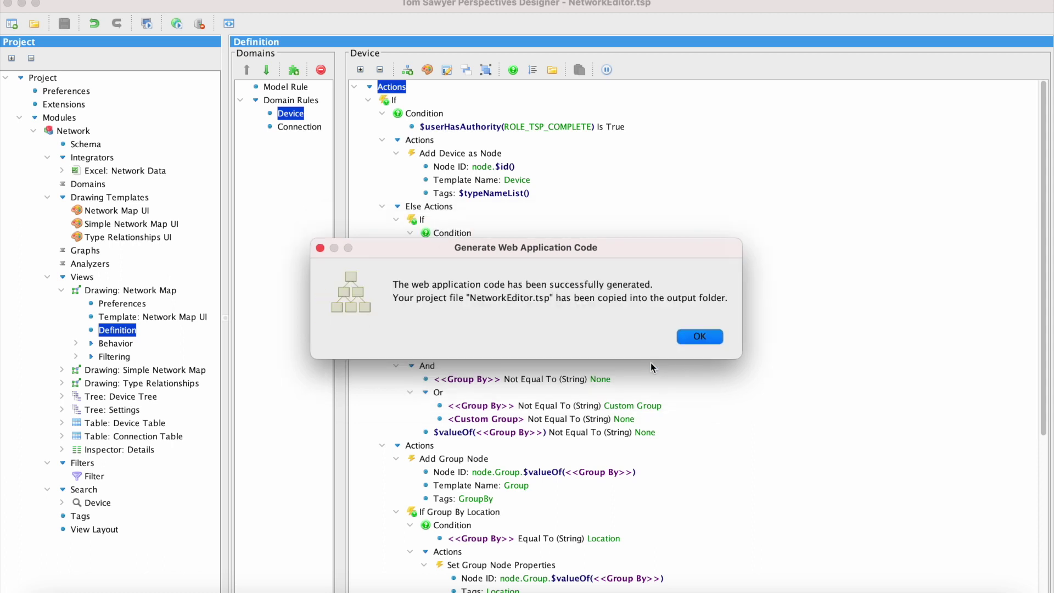
click(699, 336)
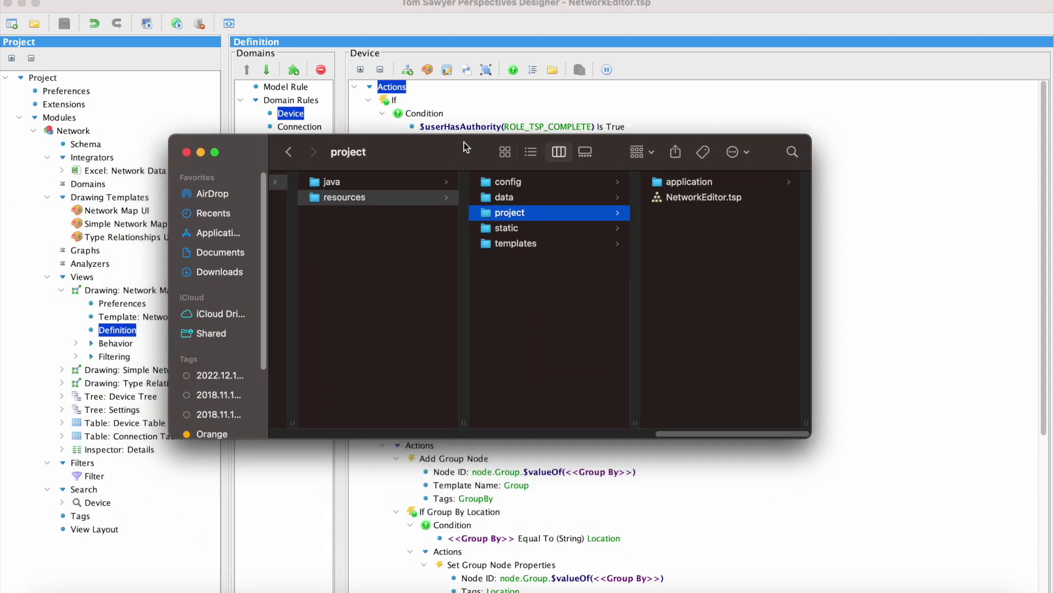
Open Readme.md from the generated application folder and enlarge it to show the build instructions
drag(463, 143, 477, 133)
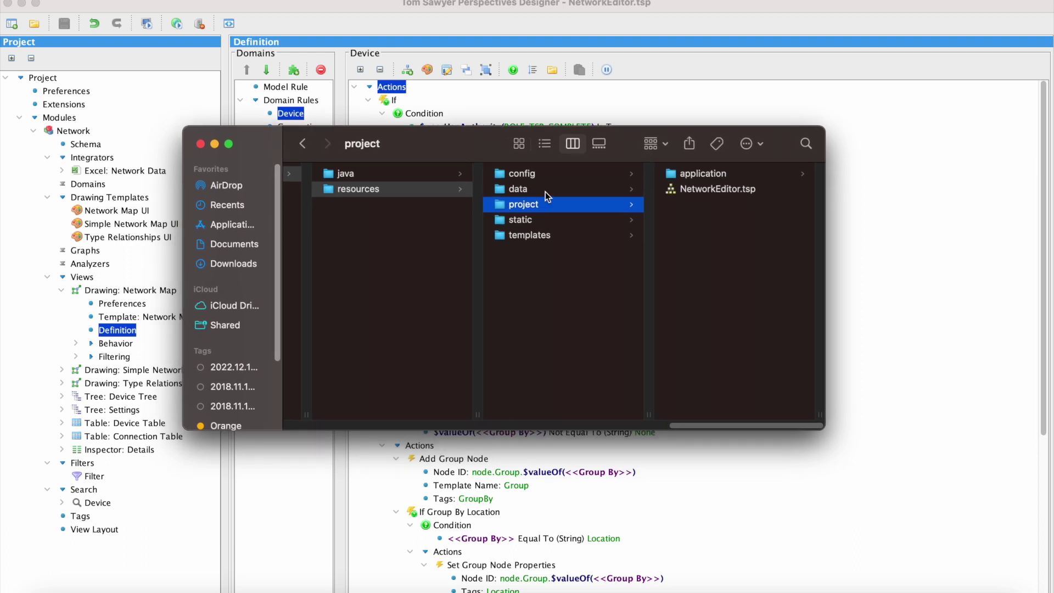
click(710, 174)
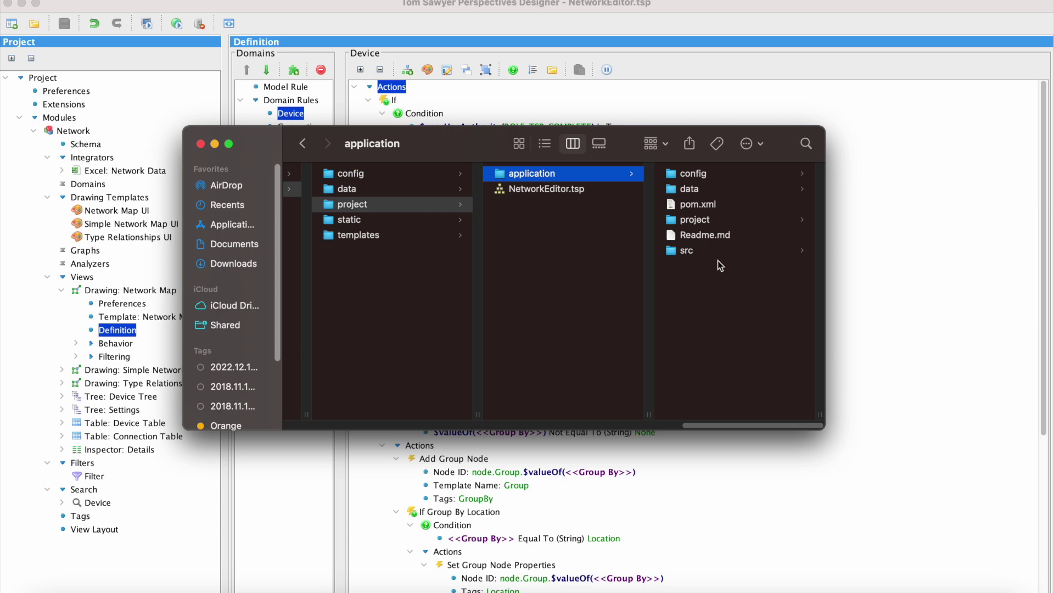
double_click(713, 236)
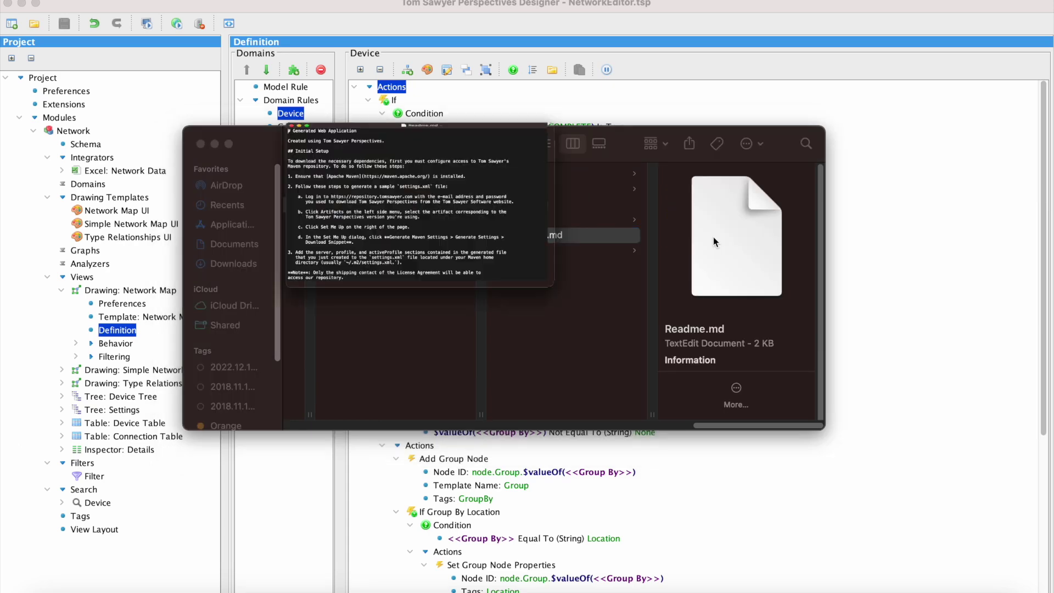
drag(422, 34, 317, 6)
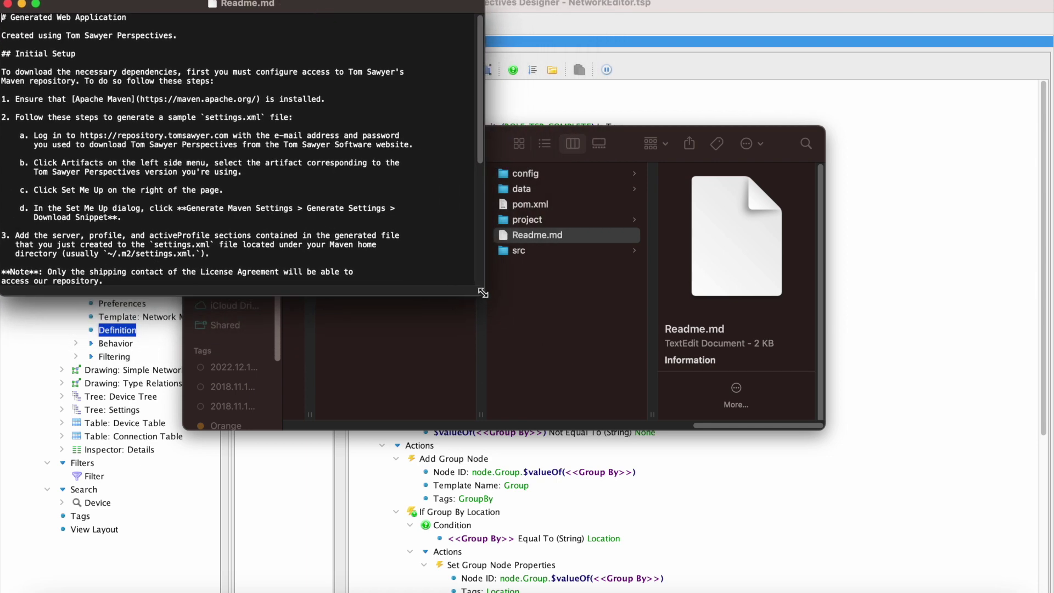
drag(483, 294, 530, 592)
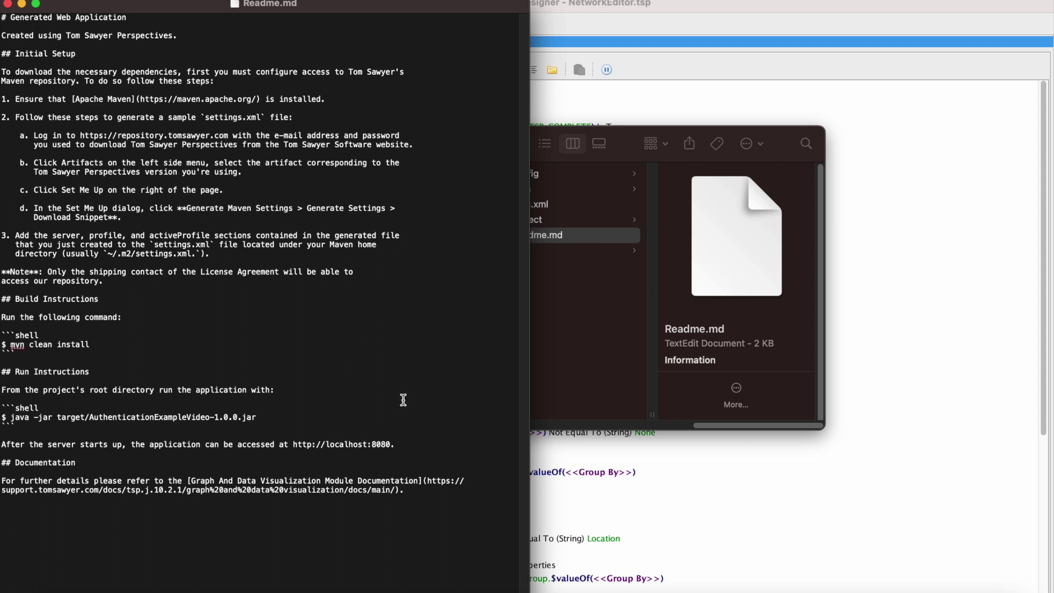
Open a new Terminal at the generated application folder
click(581, 320)
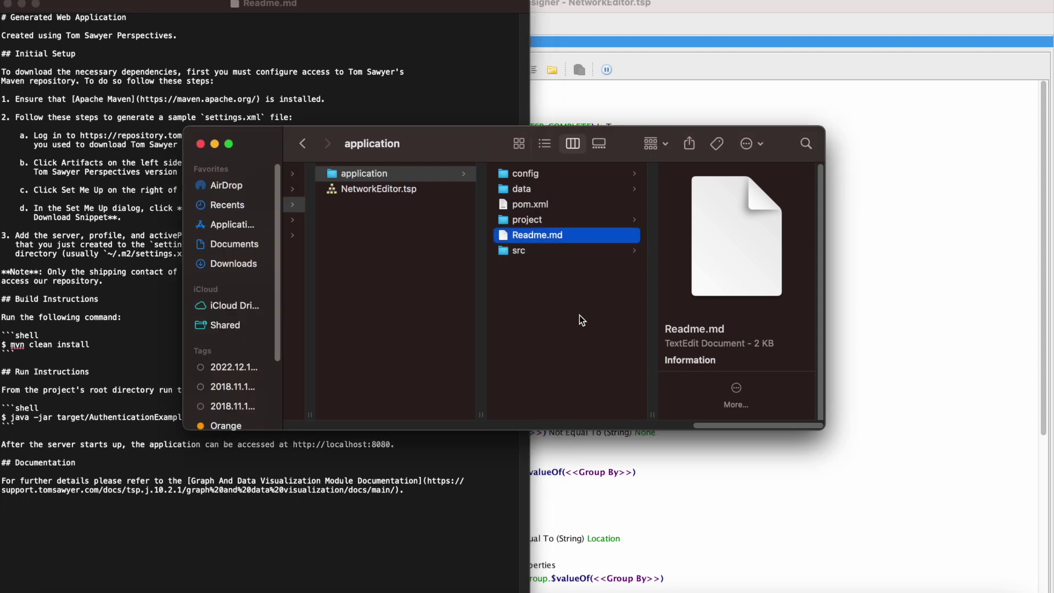
right_click(366, 175)
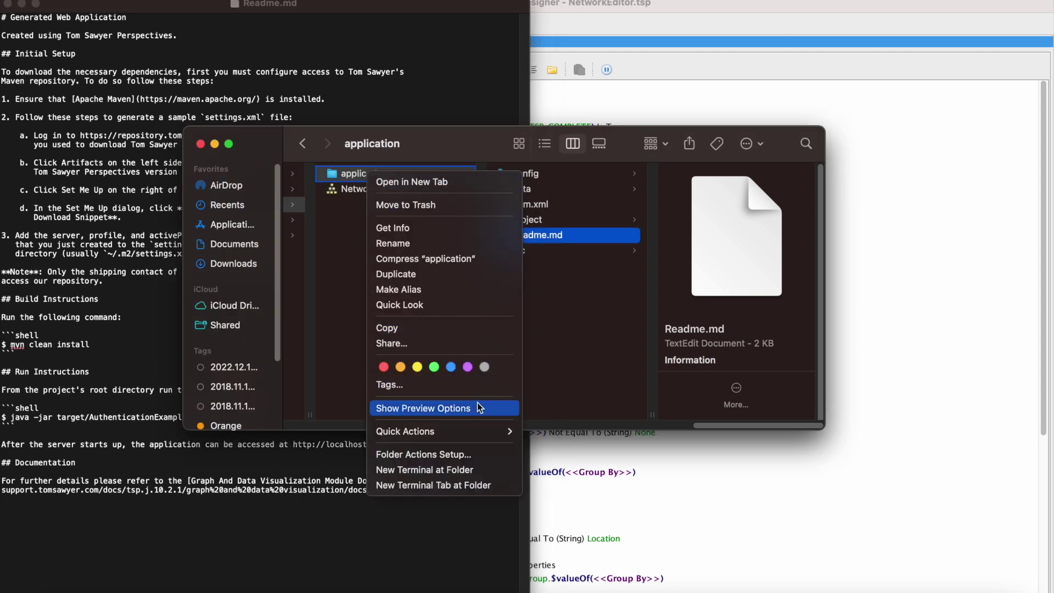
click(475, 468)
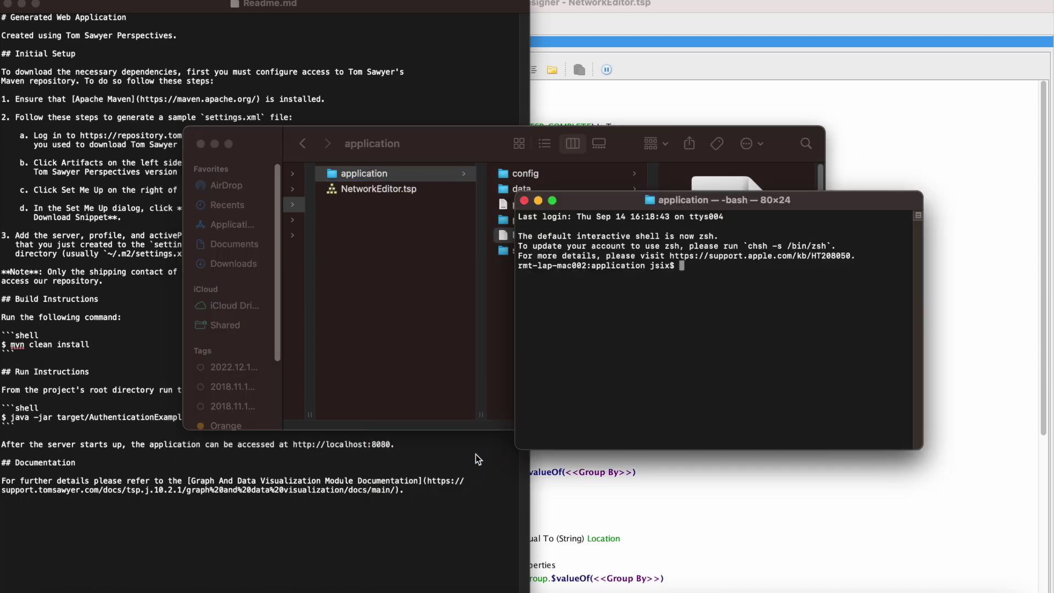
Place the Terminal on the right half and copy 'mvn clean install' from the Readme
click(468, 84)
drag(581, 205, 599, 8)
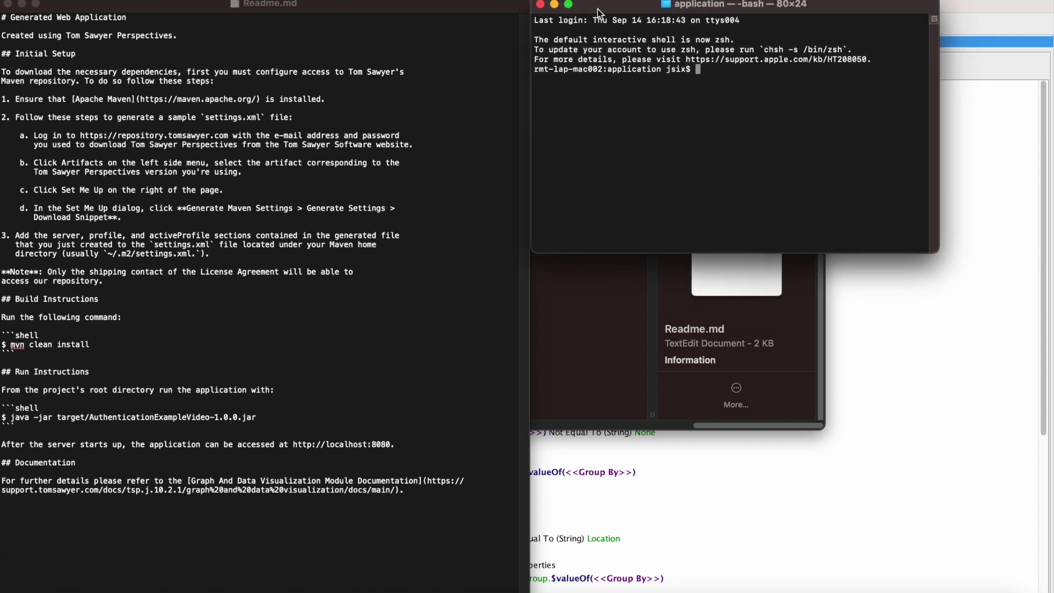
drag(938, 253, 1049, 591)
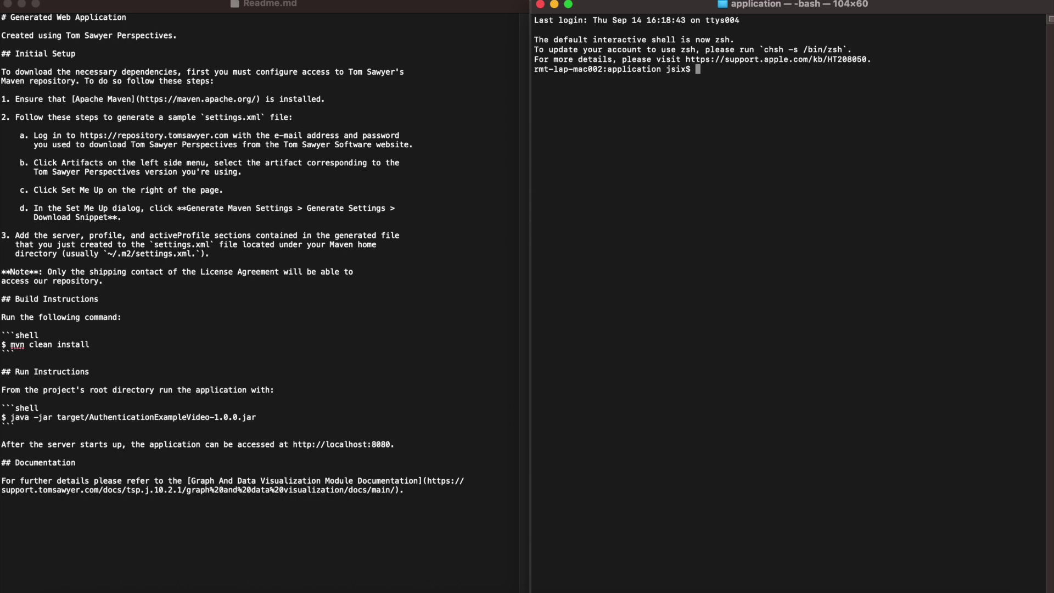
click(330, 340)
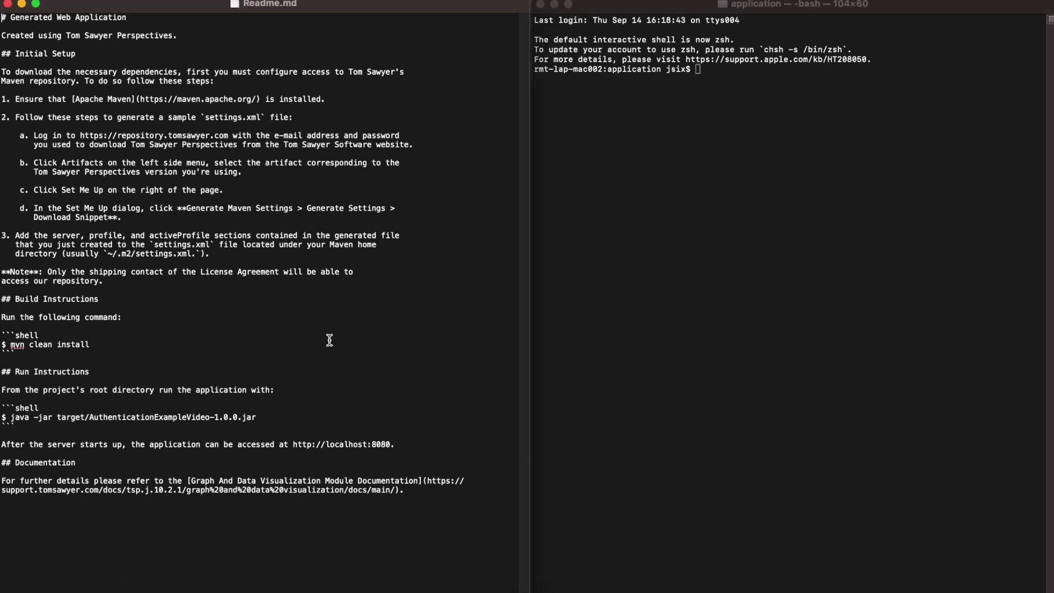
drag(99, 345, 6, 343)
key(super+c)
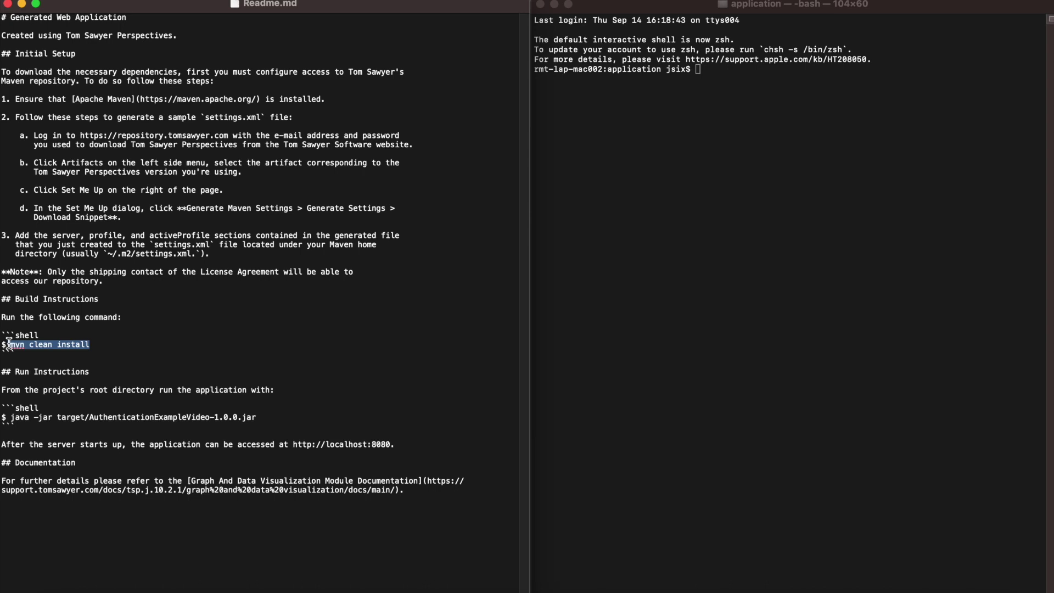
Run mvn clean install in the Terminal to build the project
click(706, 272)
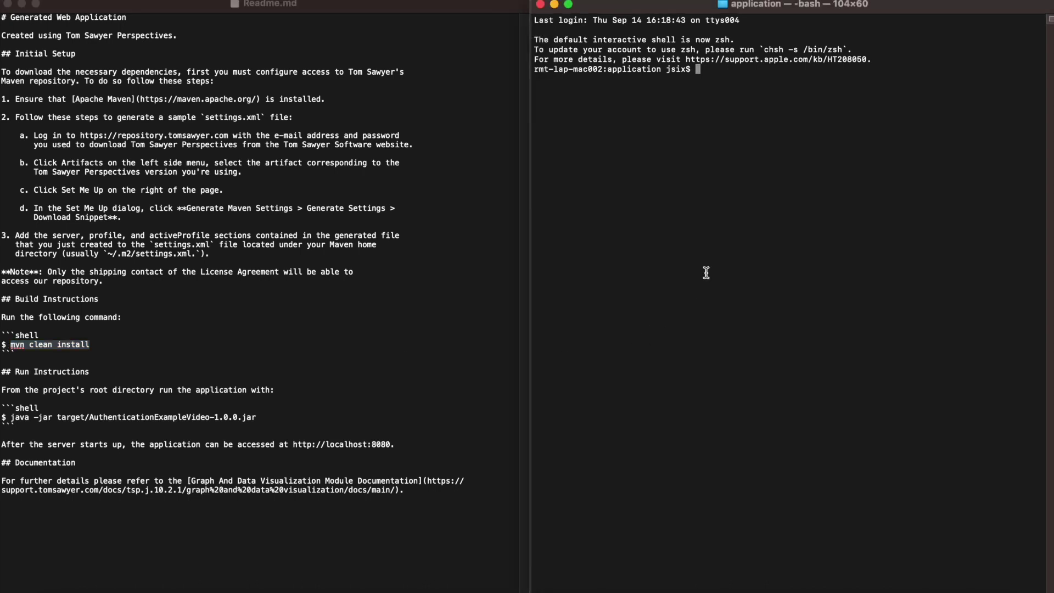
key(super+v)
key(Return)
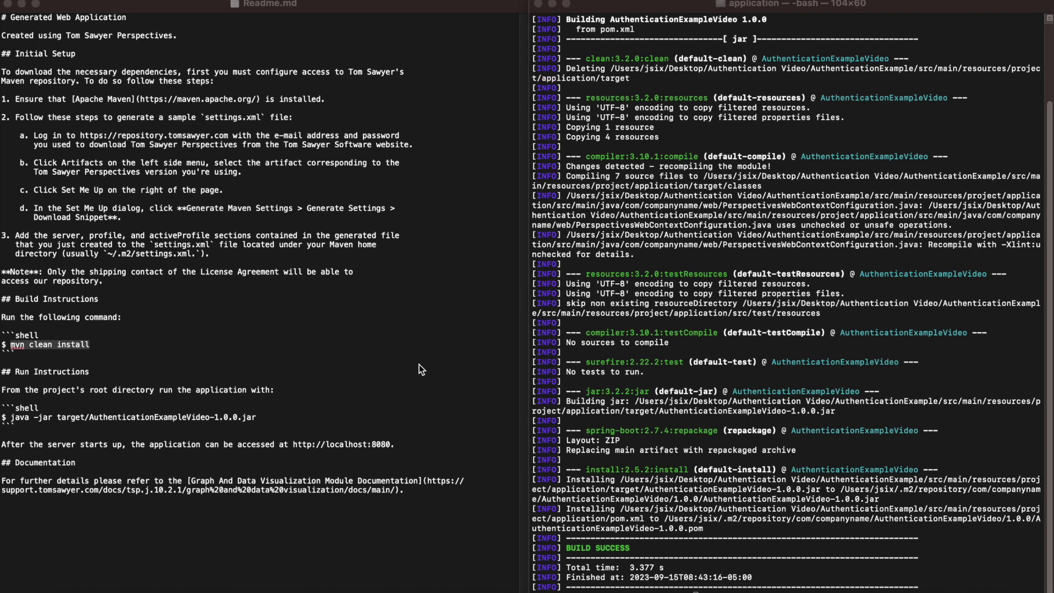
Copy the java -jar run command from the Readme and launch AuthenticationExampleVideo-1.0.0.jar
click(14, 417)
drag(11, 417, 258, 415)
key(super+c)
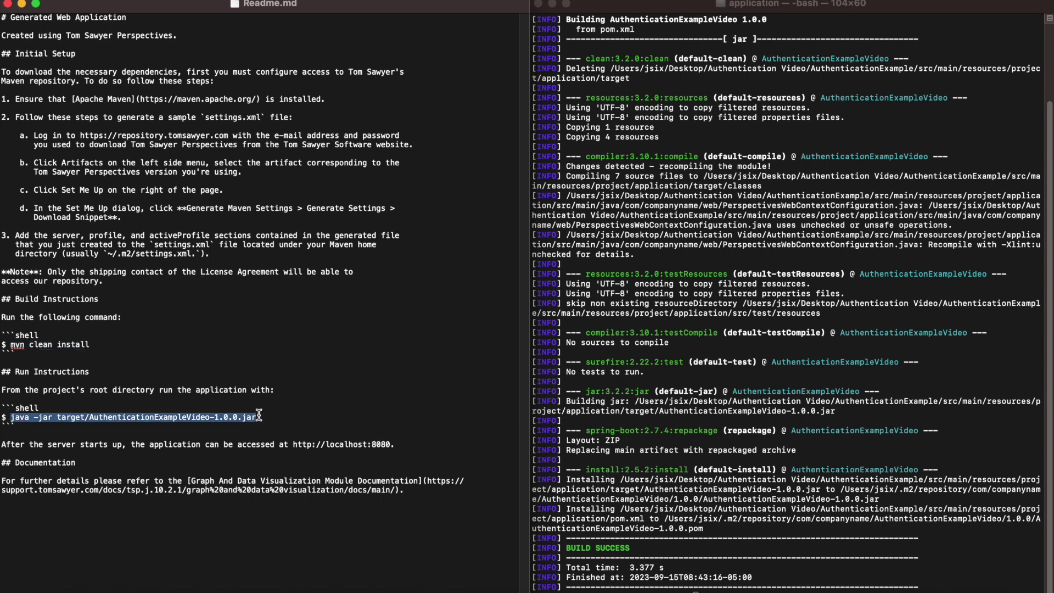
click(786, 585)
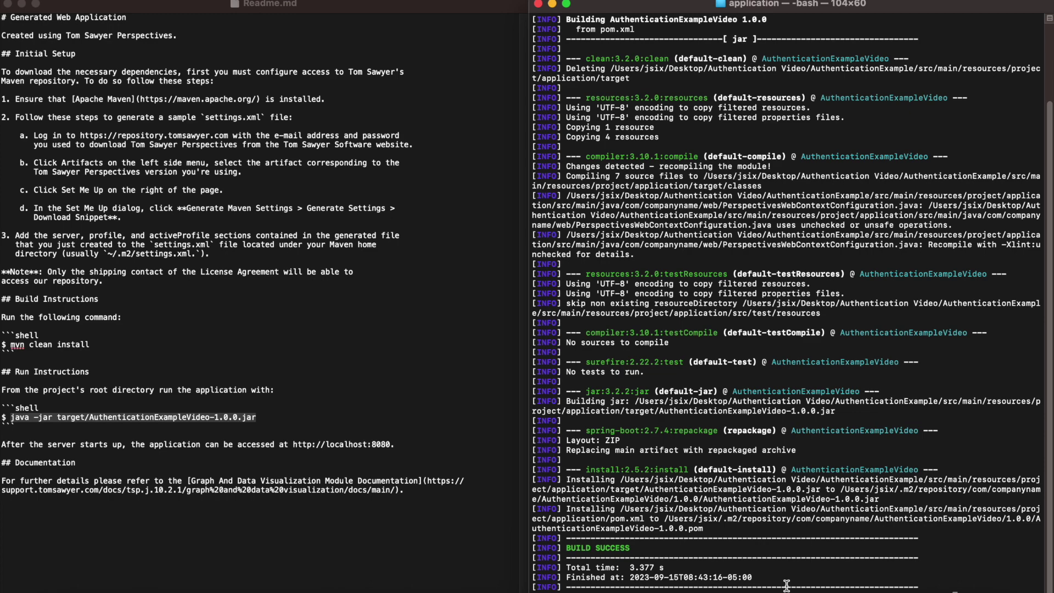
key(super+v)
key(Return)
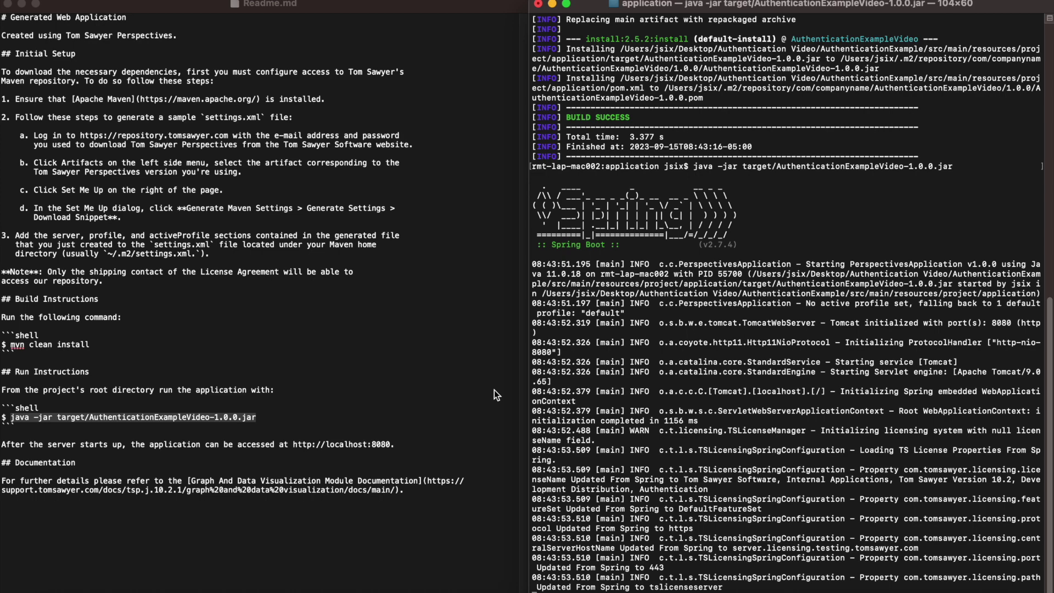
key(super+shift+n)
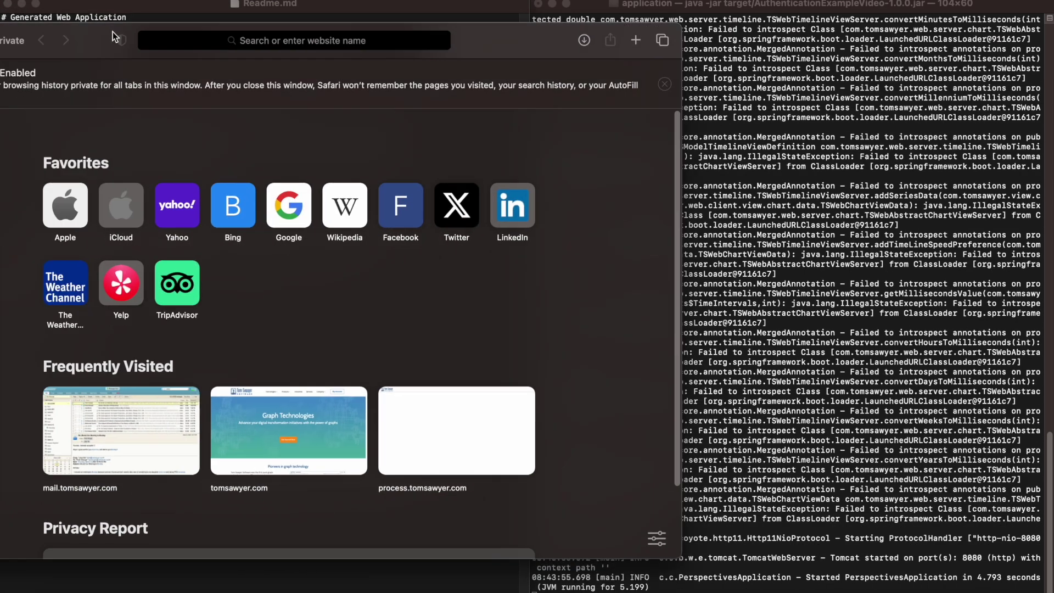
drag(114, 37, 205, 8)
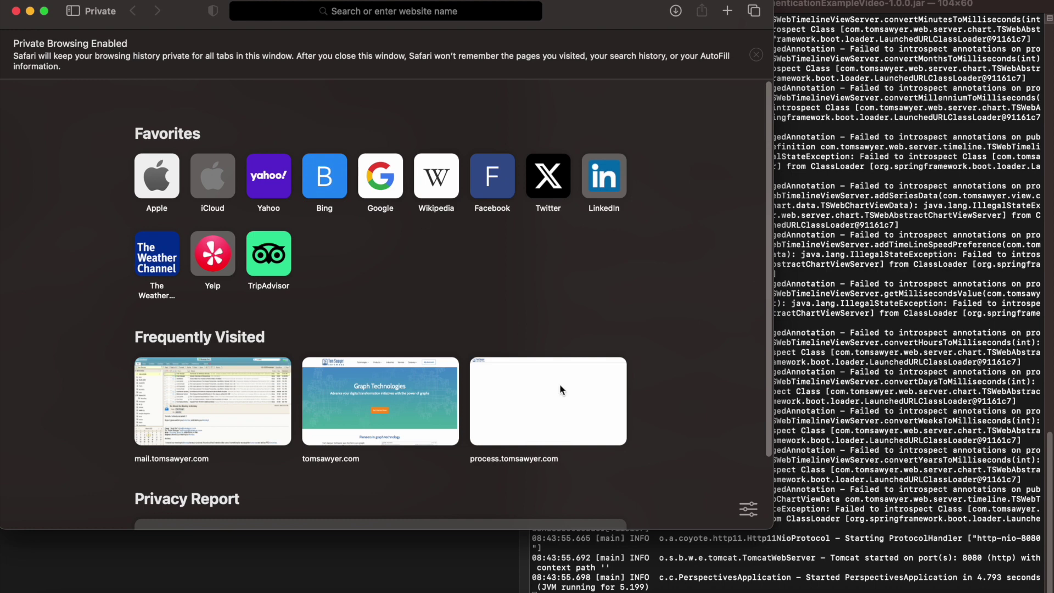
drag(770, 528, 1041, 591)
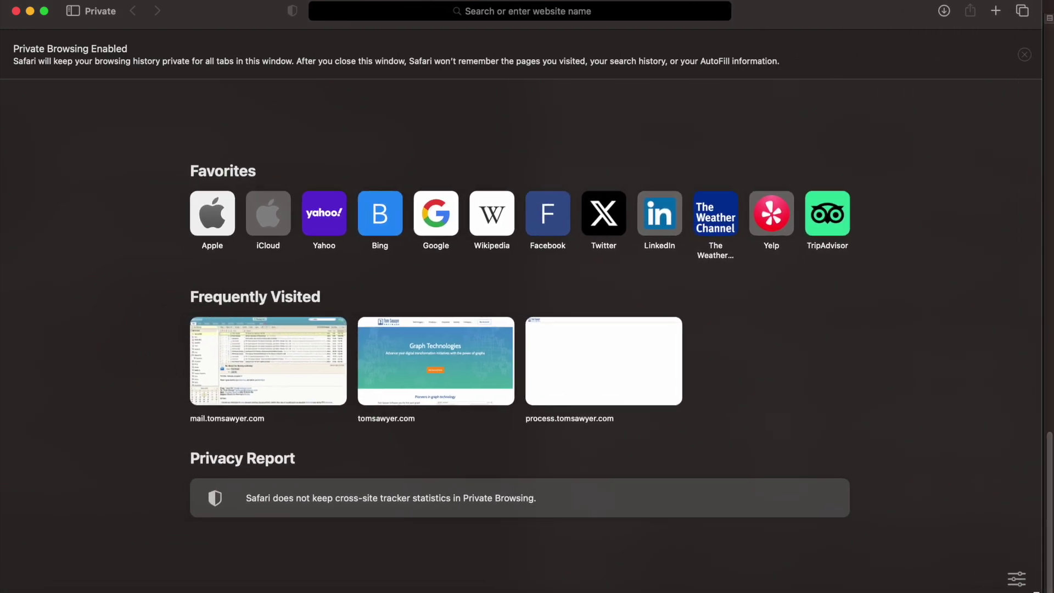
click(522, 14)
text(http://localhost:8080)
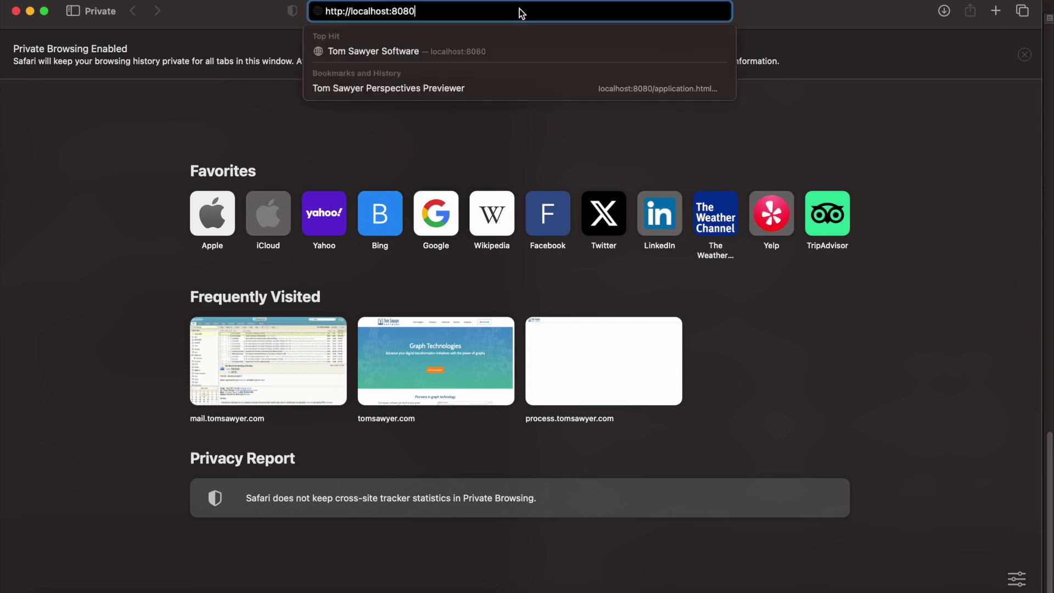
key(Return)
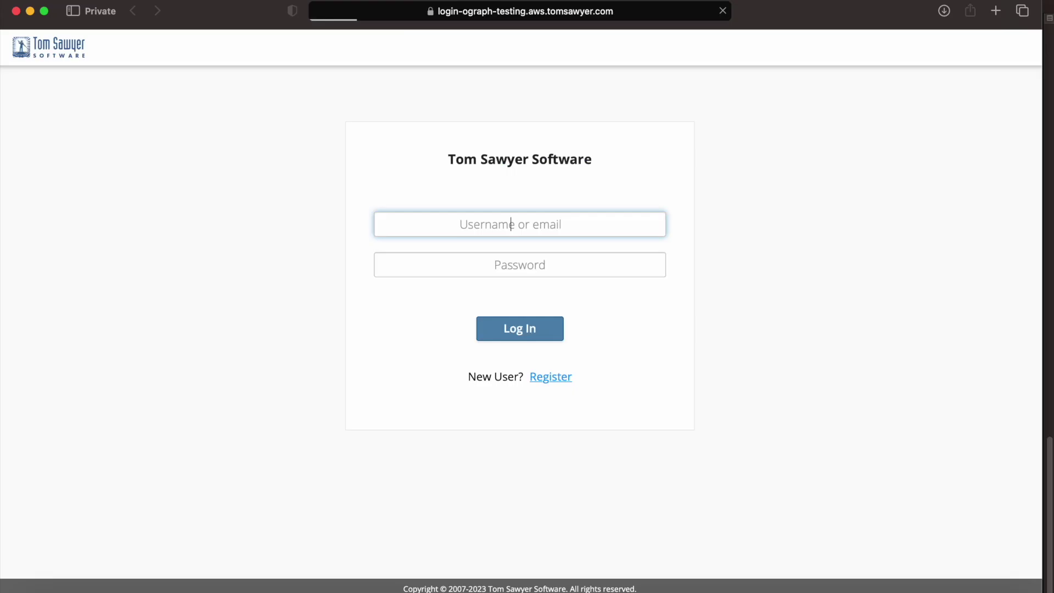
Log in with the first developer account's username and password
click(519, 226)
text(d)
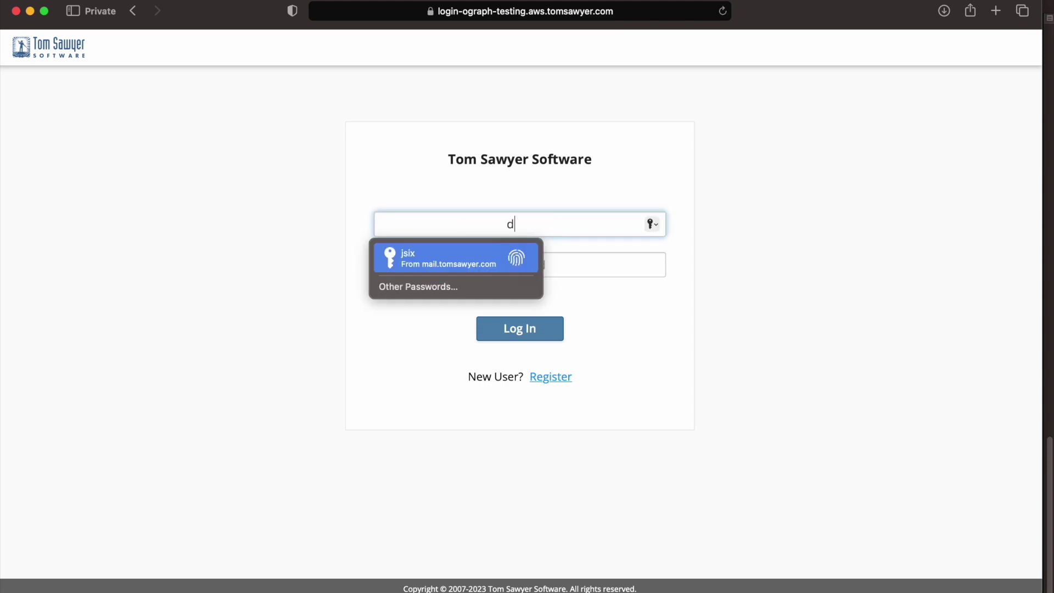
text(eveloper.a)
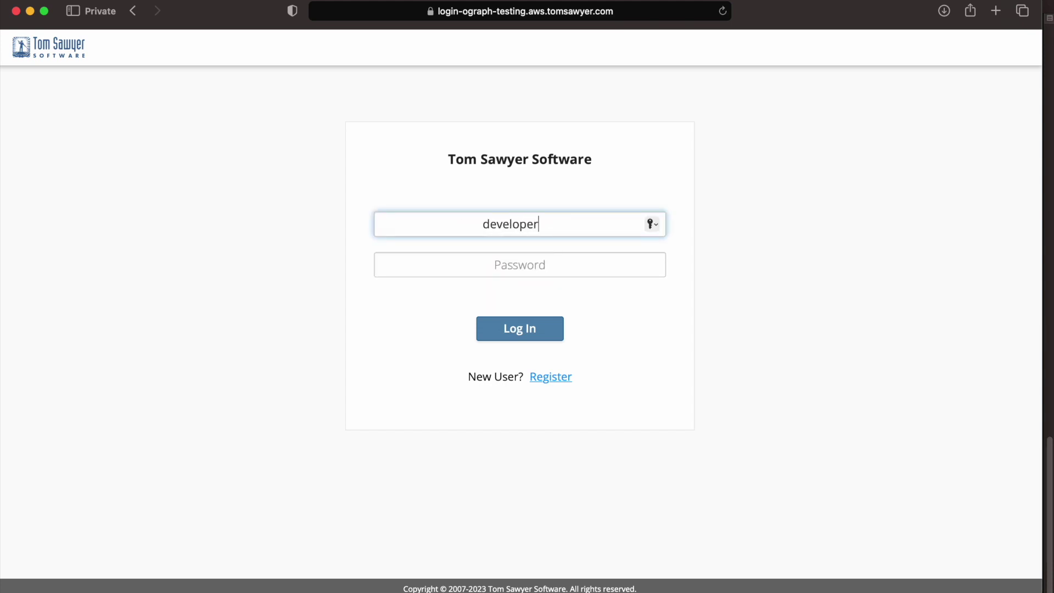
click(509, 264)
key(super+v)
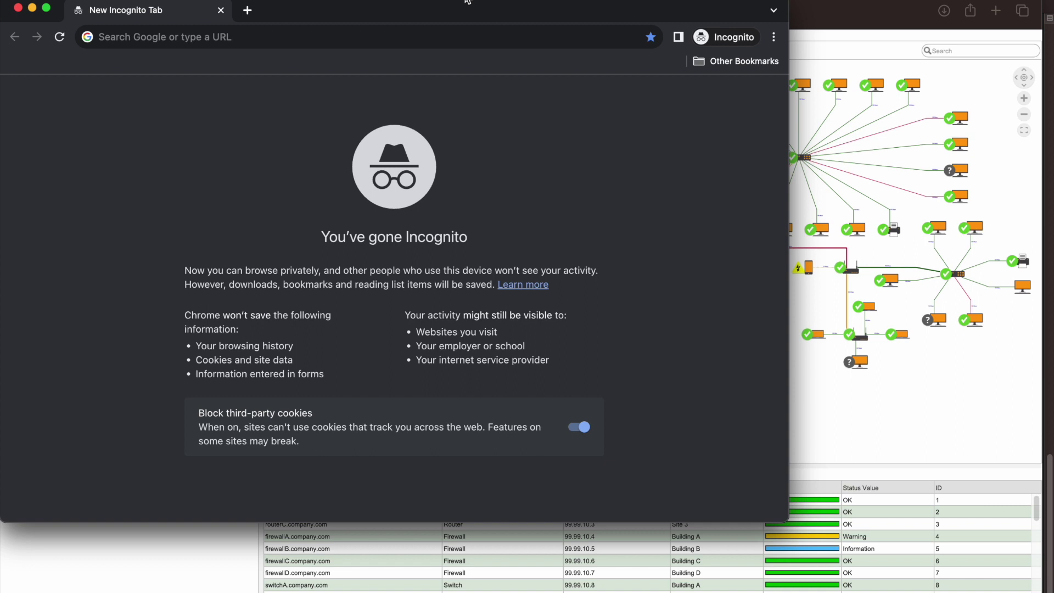
Enlarge the Incognito window and load localhost:8080 to reach the sign-in form
drag(780, 516, 1053, 592)
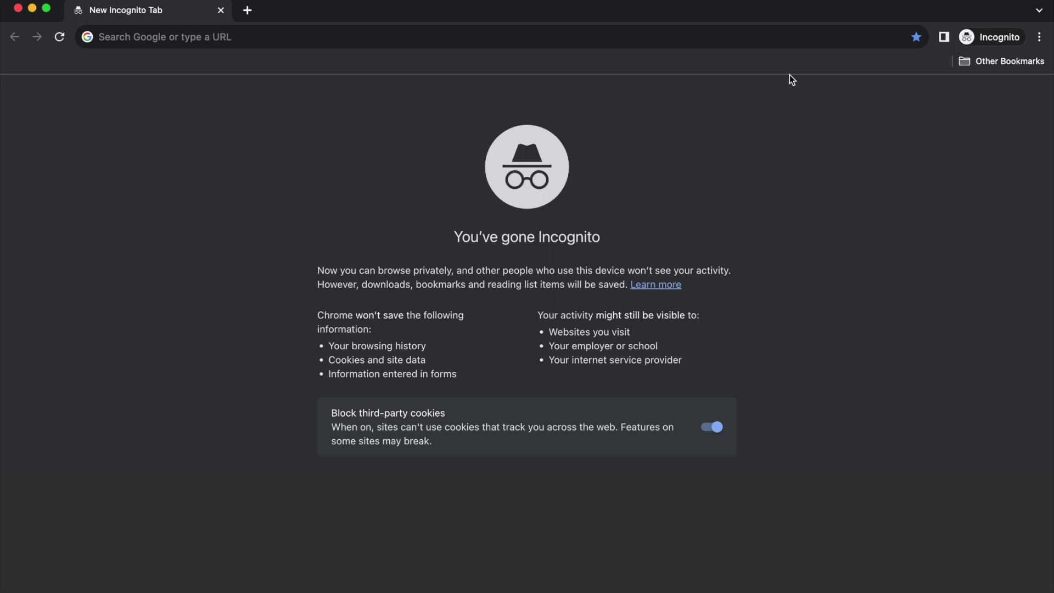
click(767, 38)
text(http://localhost:8080)
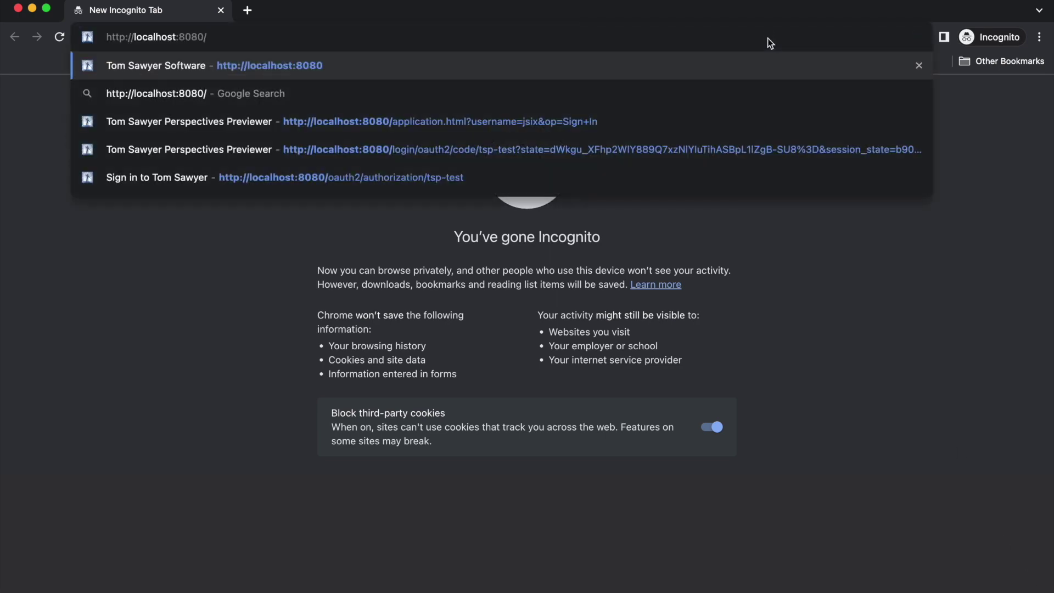
key(Return)
key(super+Tab)
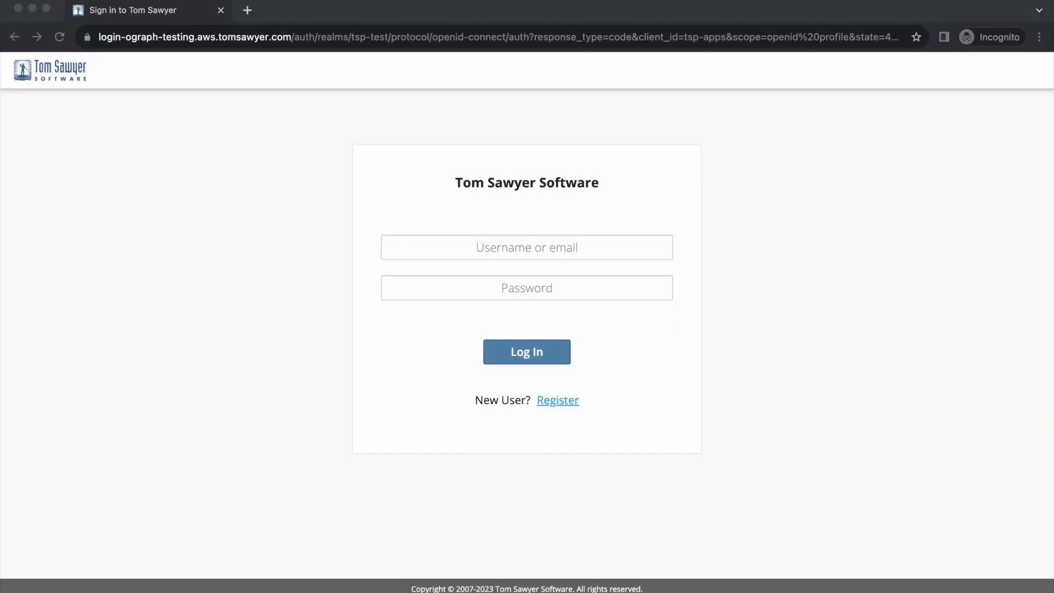
Log in with the second developer account's username and password
click(534, 248)
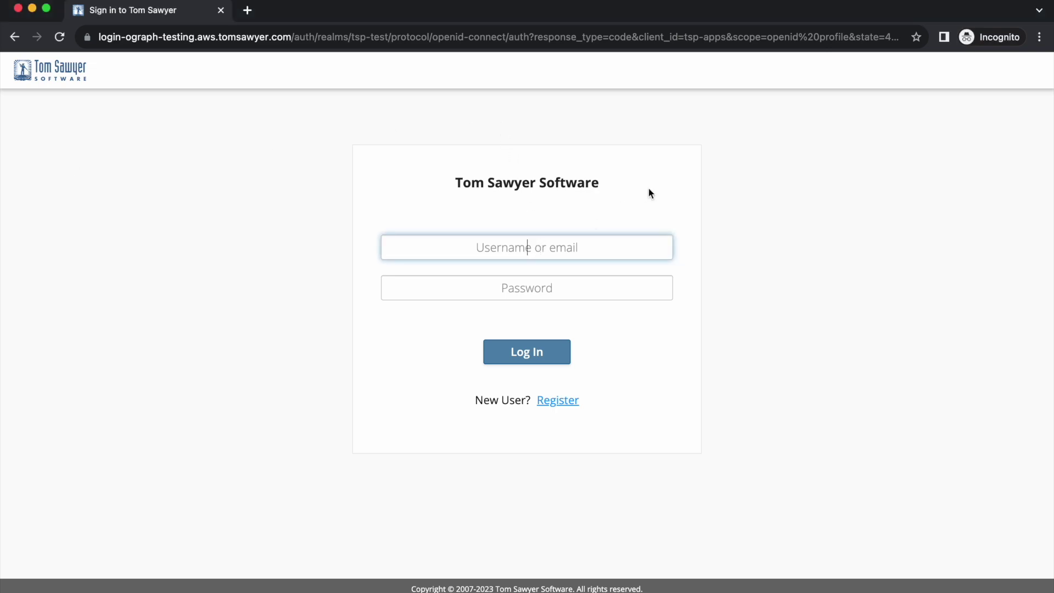
text(developer.b)
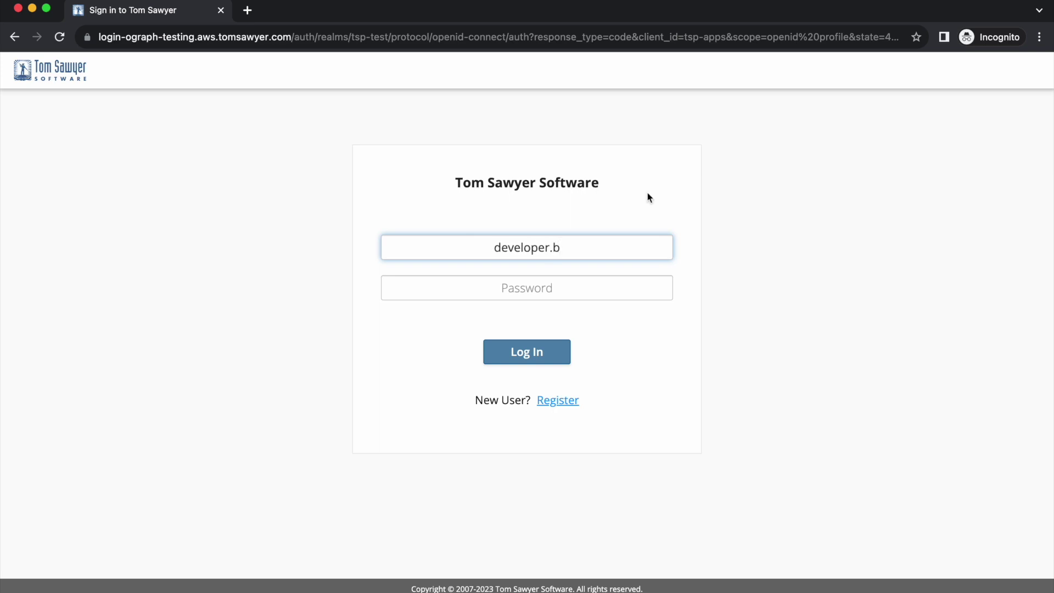
click(586, 287)
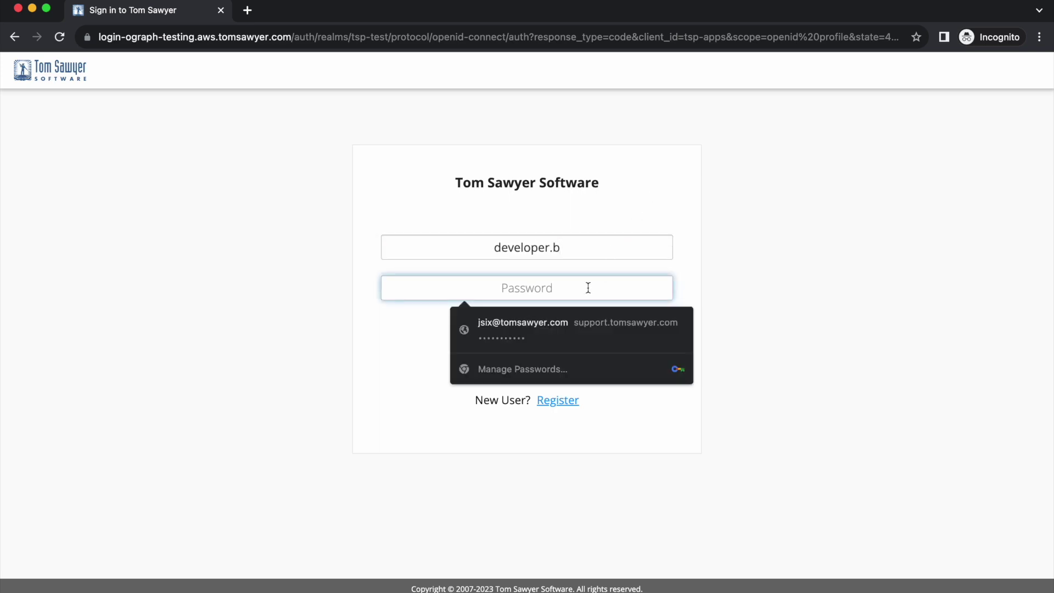
key(super+v)
click(551, 349)
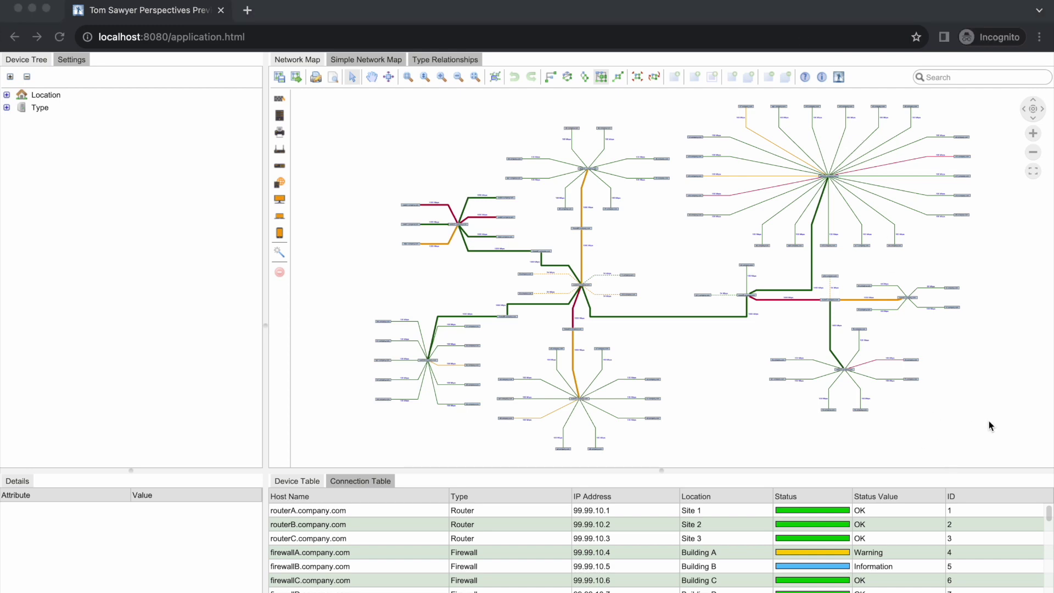
Arrange Chrome and Safari side by side, fit Chrome's graph, widen and re-lay out Safari's map
drag(4, 3, 254, 104)
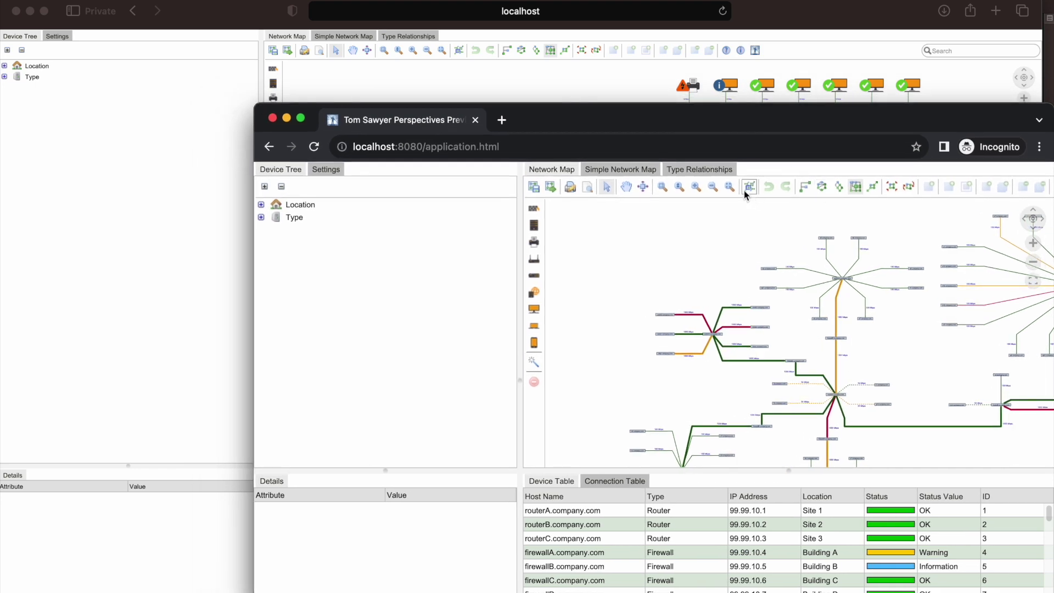
click(730, 187)
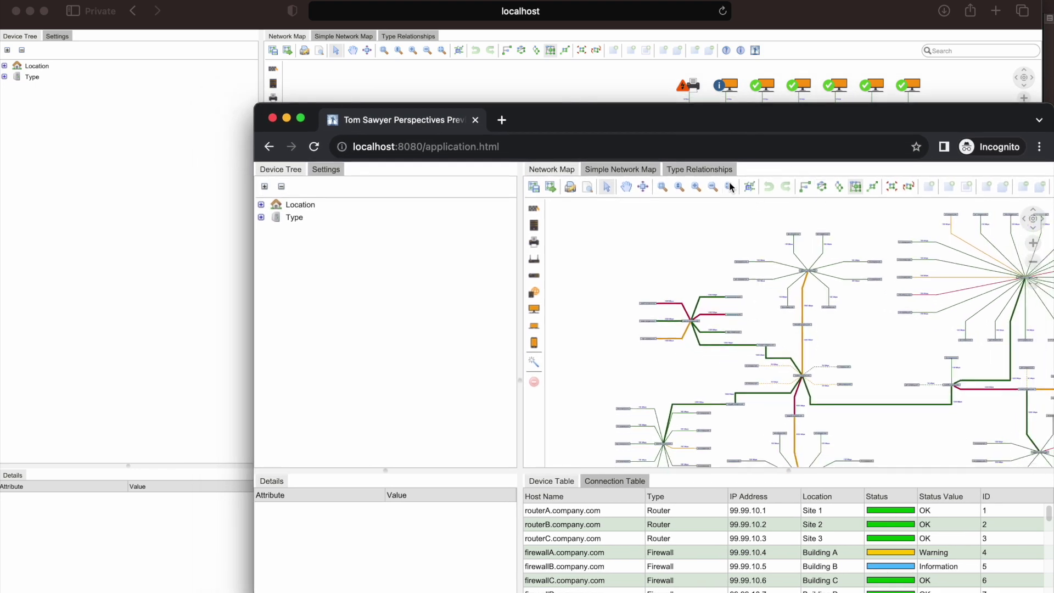
click(578, 65)
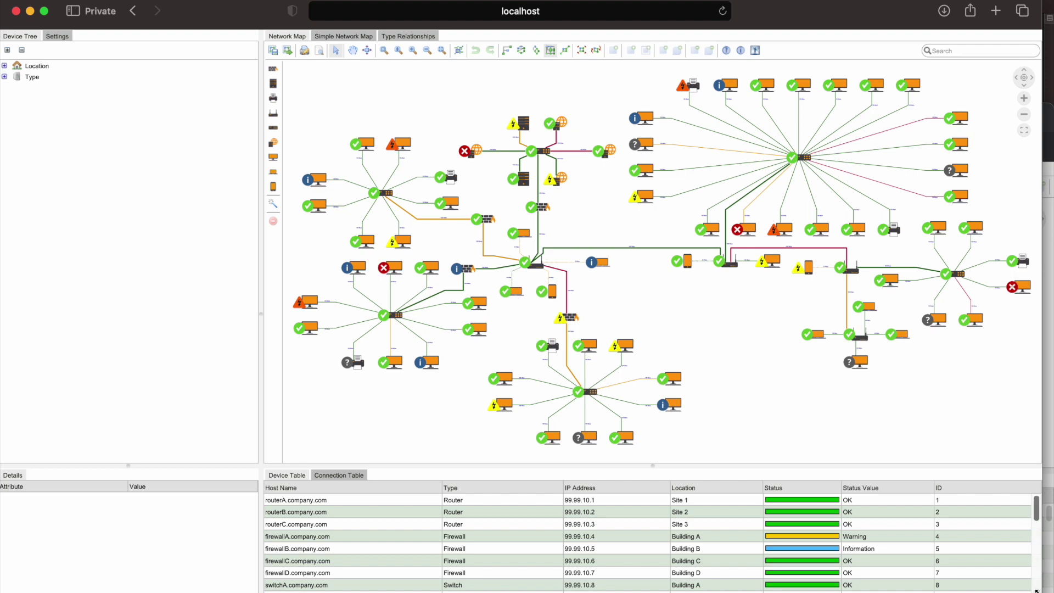
drag(1039, 589, 668, 504)
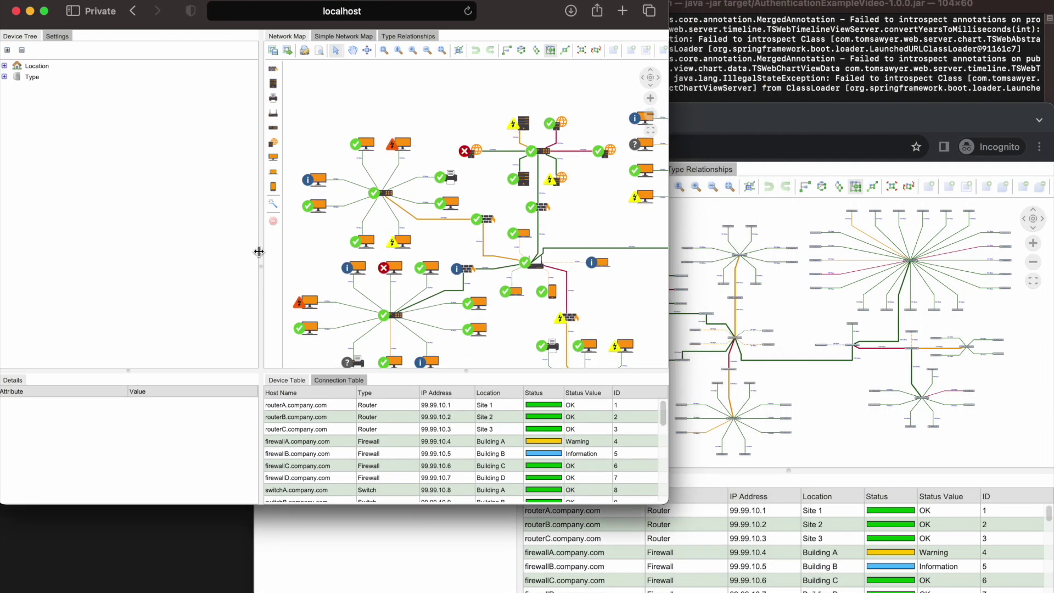
drag(260, 251, 133, 256)
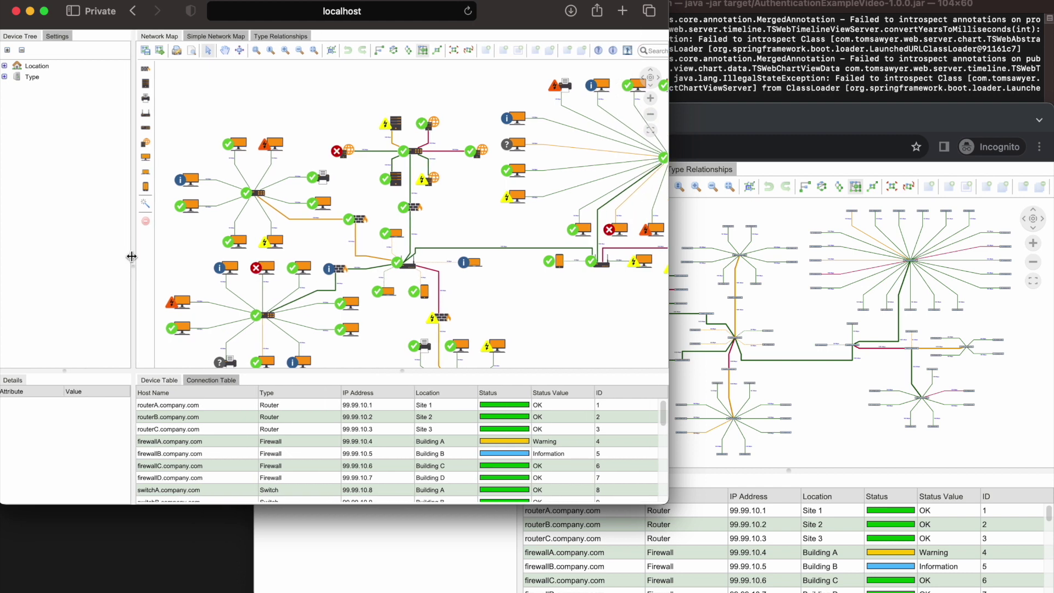
click(330, 51)
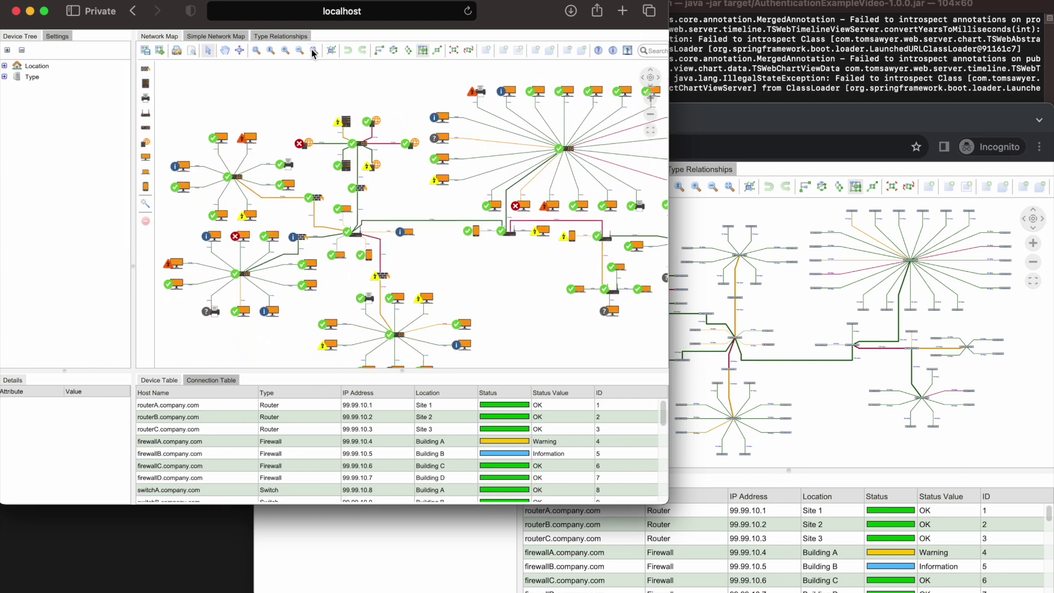